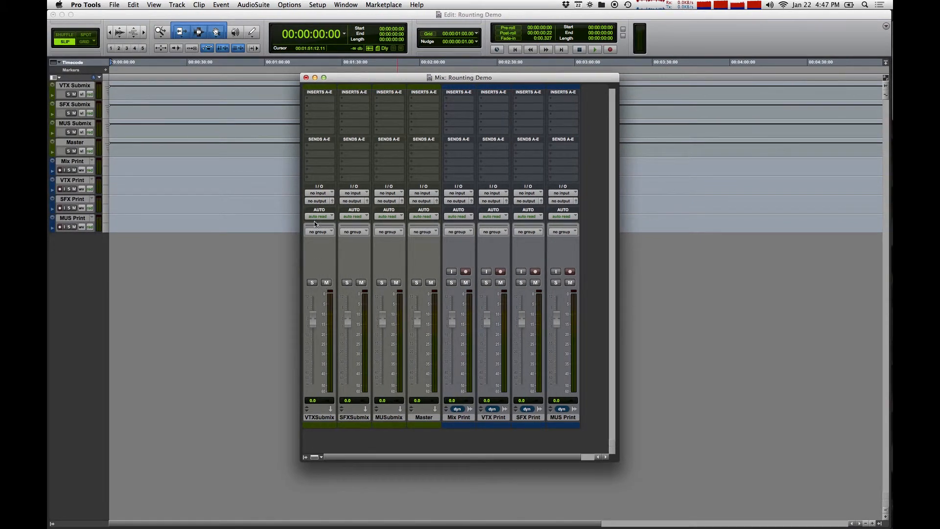
Set the inputs of the VTX, SFX and MUS submix tracks to the VTX Submix, SFX Submix and MUS Submix buses respectively.
left_click(316, 194)
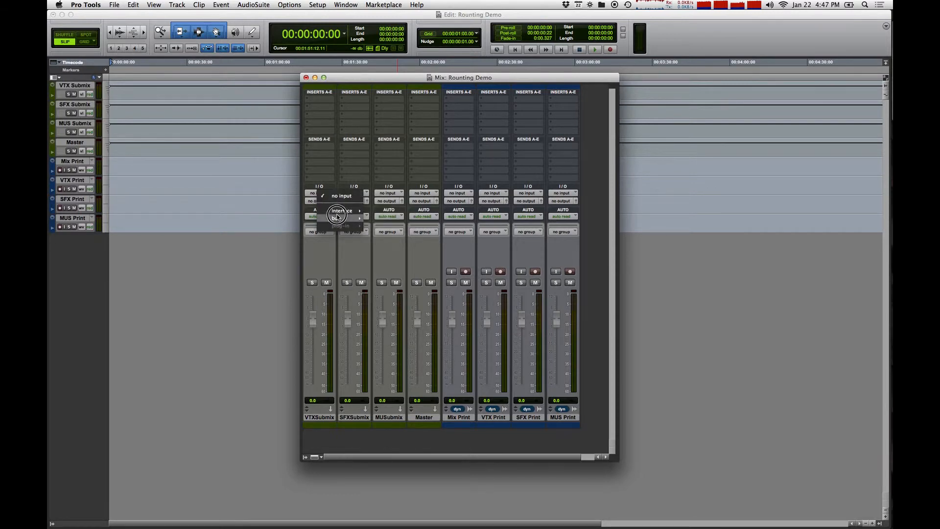
mouse_move(345, 219)
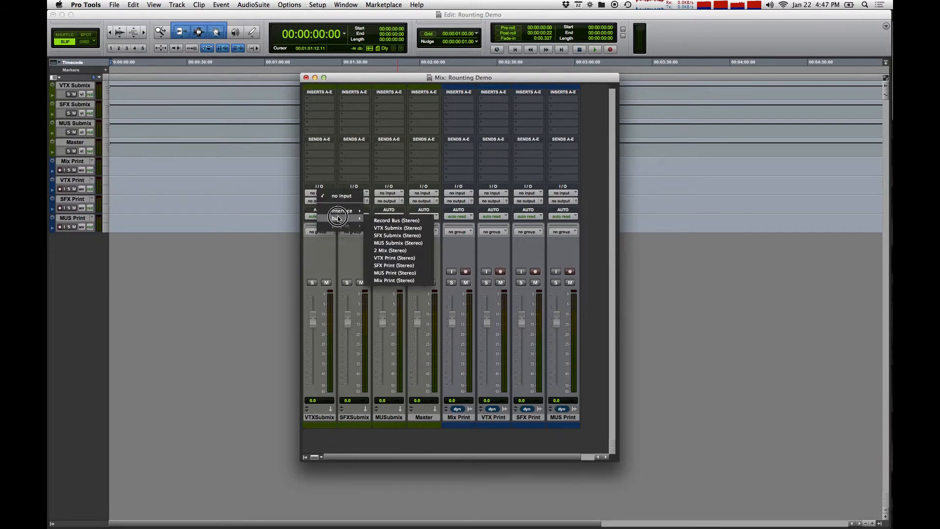
left_click(384, 227)
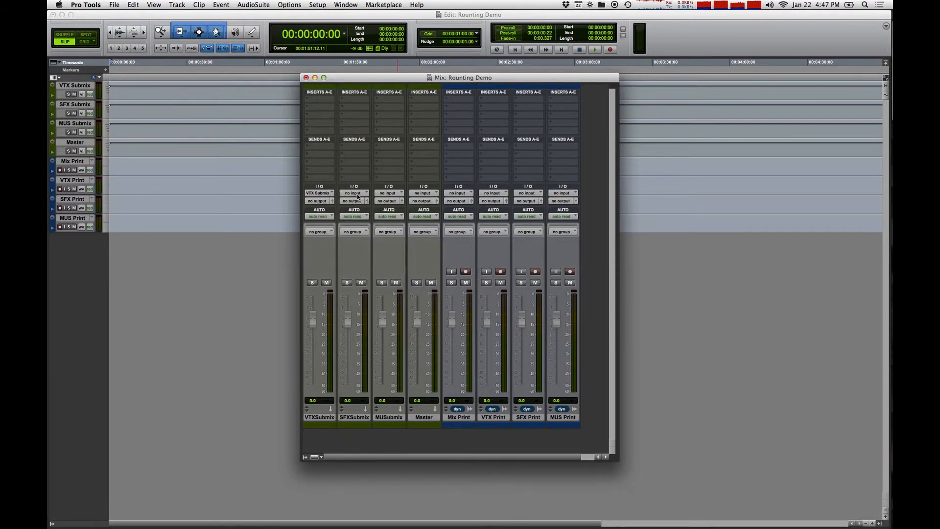
left_click(359, 193)
left_click(376, 218)
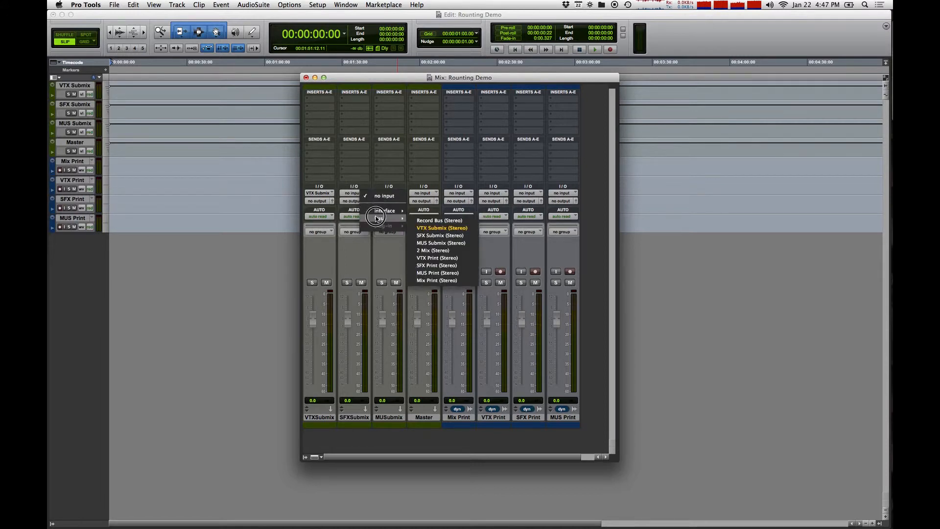
left_click(440, 236)
left_click(390, 193)
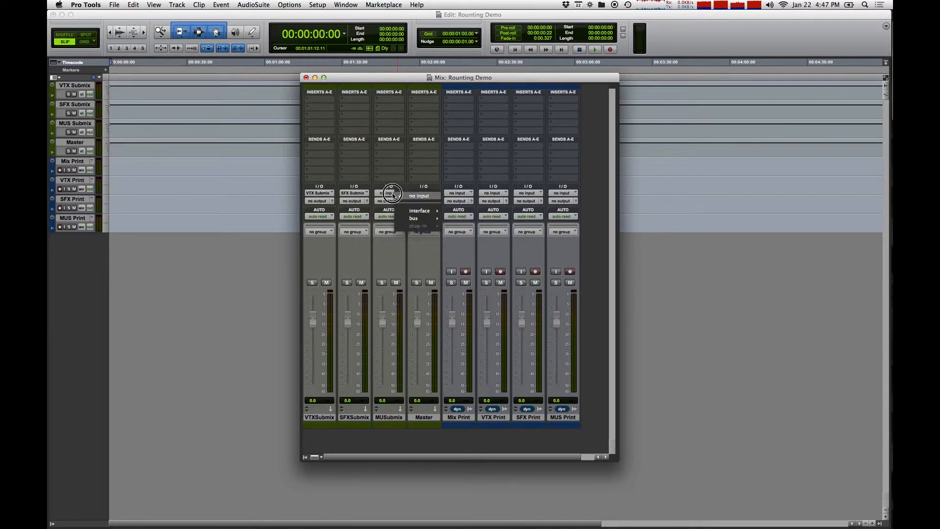
left_click(416, 218)
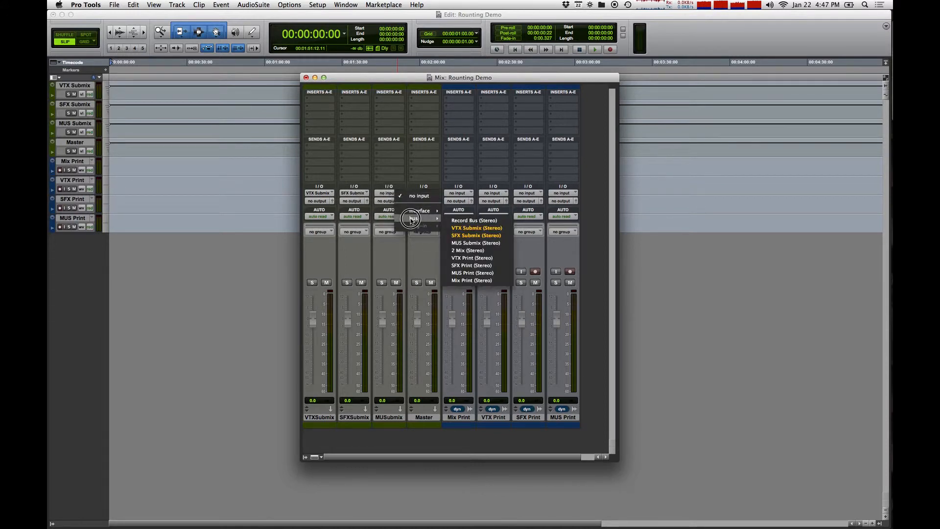
left_click(473, 243)
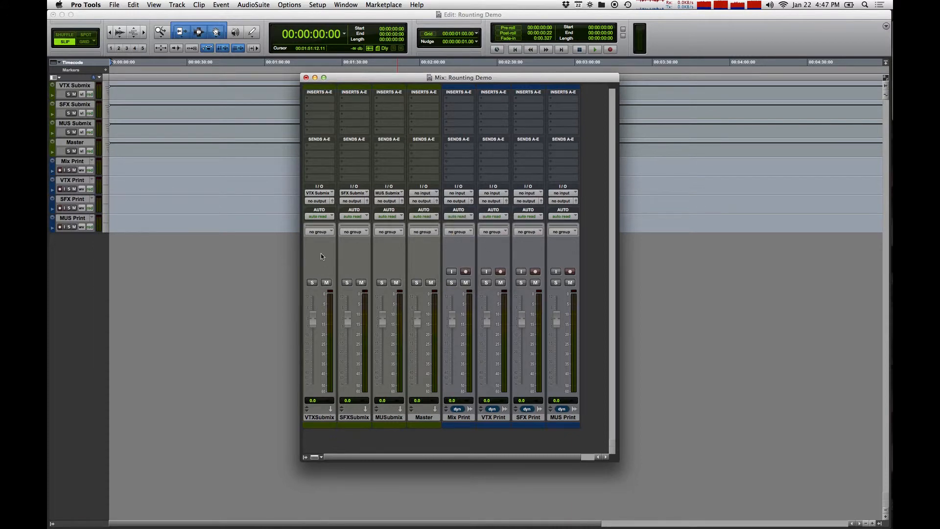
Route the outputs of the VTX, SFX and MUS submix tracks to the VTX Print, SFX Print and MUS Print buses respectively.
left_click(318, 201)
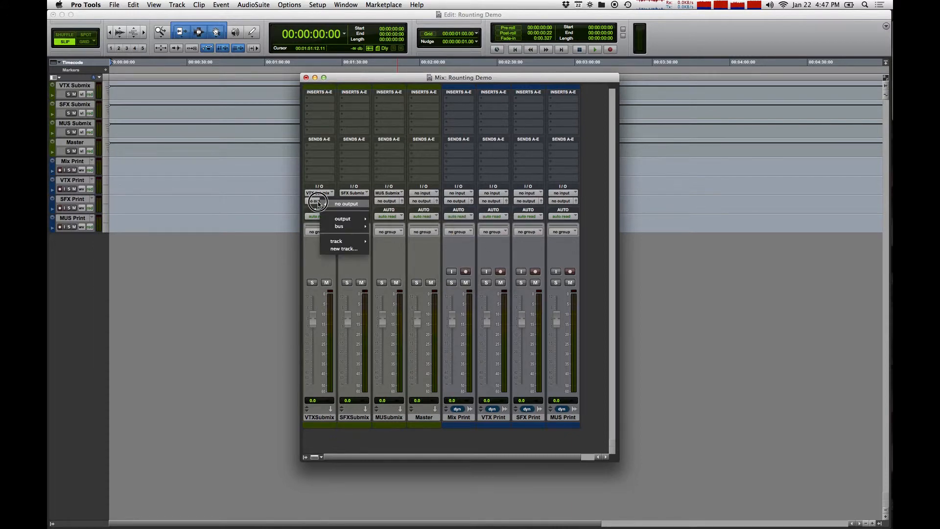
mouse_move(343, 226)
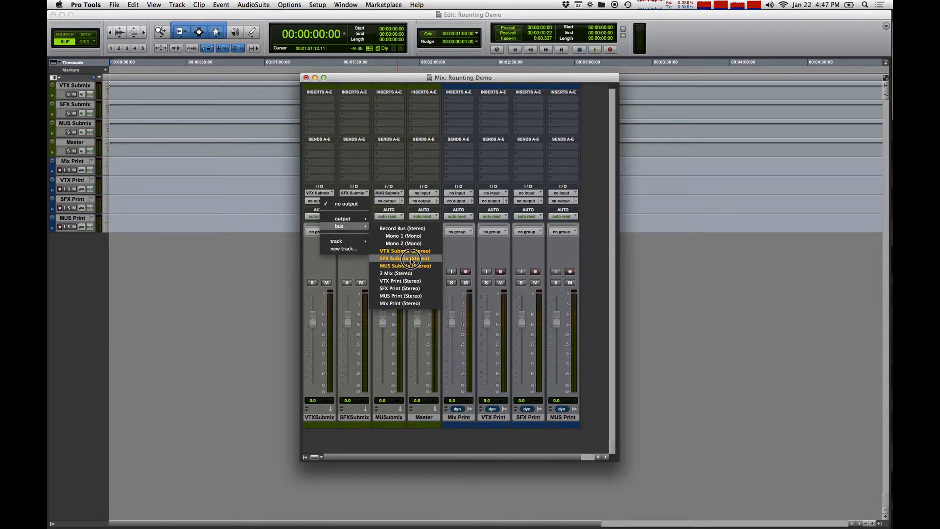
left_click(400, 281)
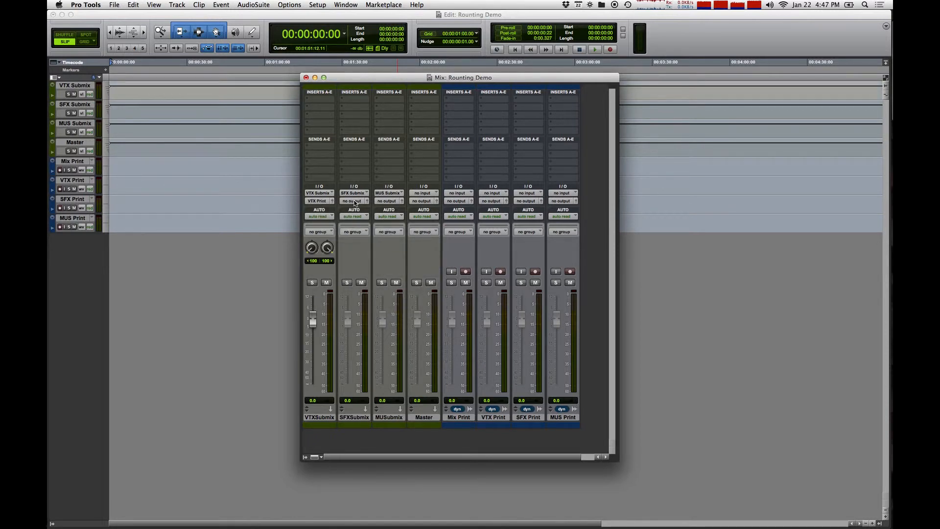
left_click(354, 201)
mouse_move(387, 226)
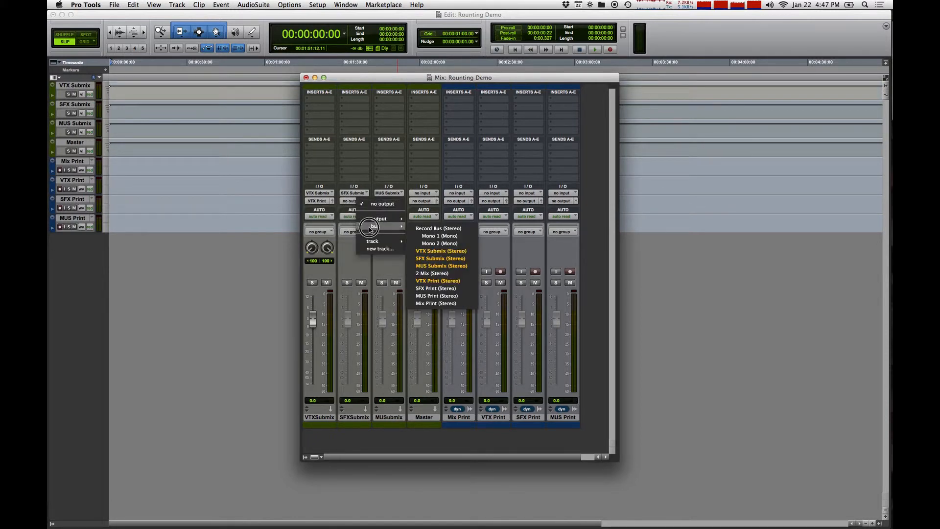
left_click(439, 288)
left_click(396, 205)
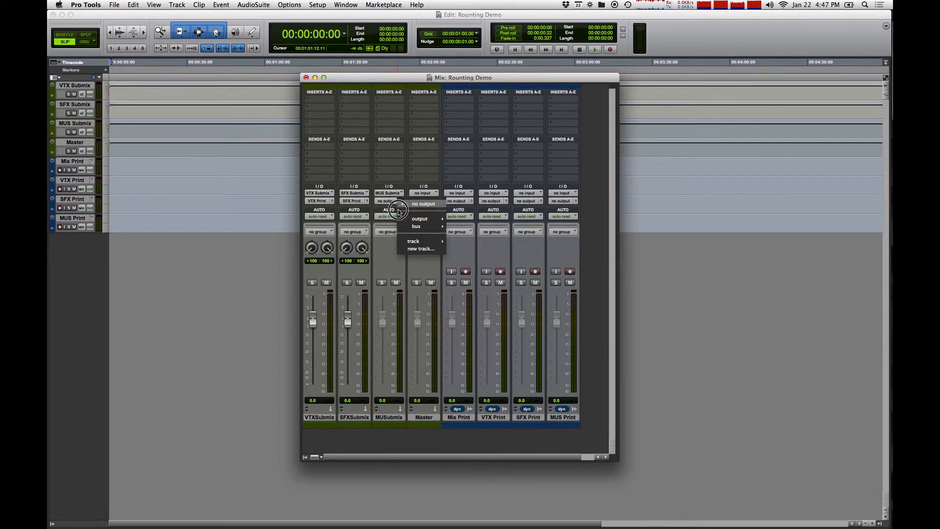
mouse_move(416, 226)
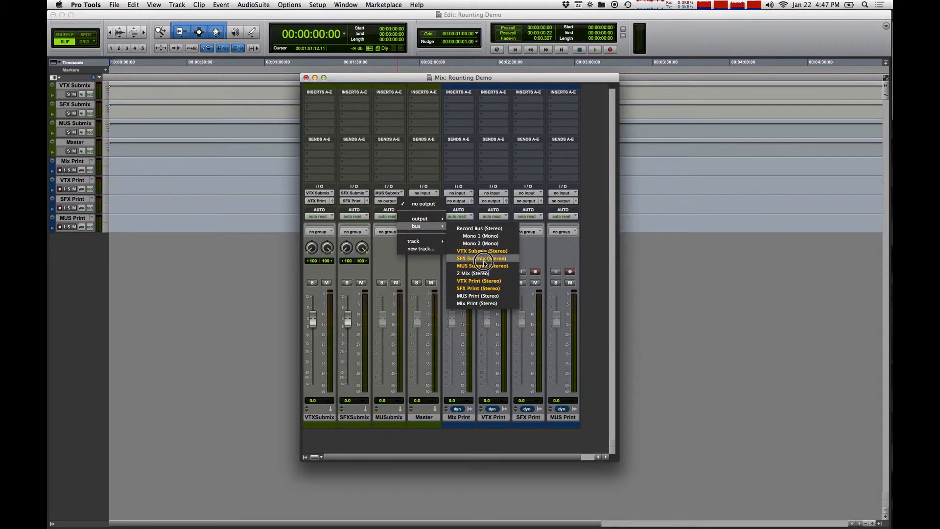
left_click(484, 296)
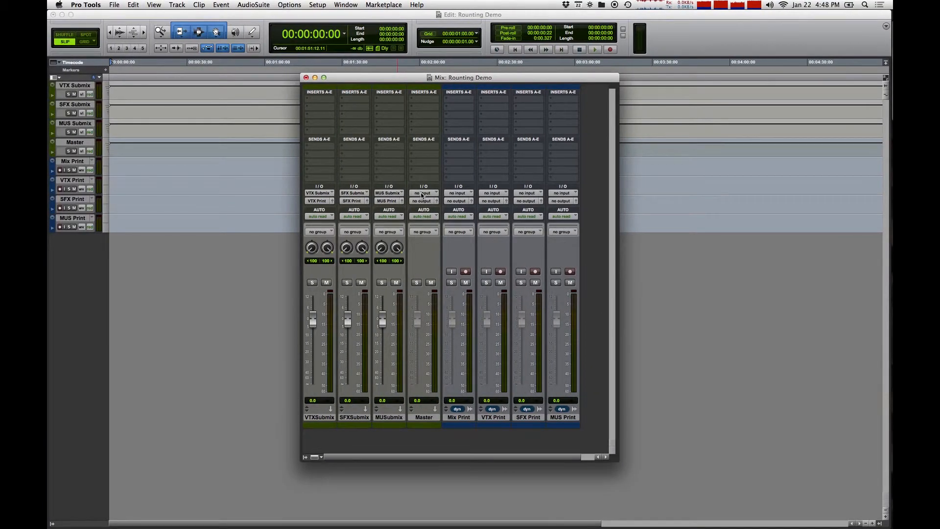
Set the Master track's input to the 2 Mix bus and its output to the stereo Interface Output.
left_click(421, 194)
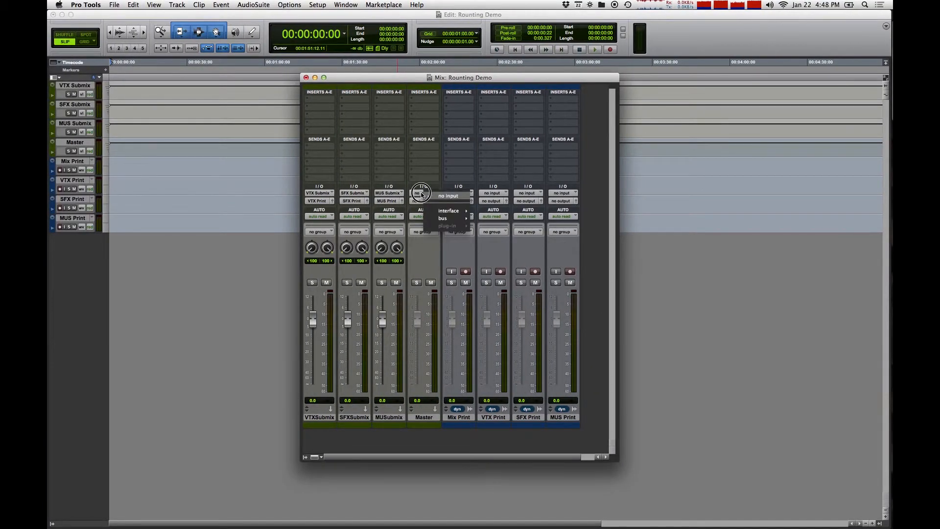
left_click(442, 218)
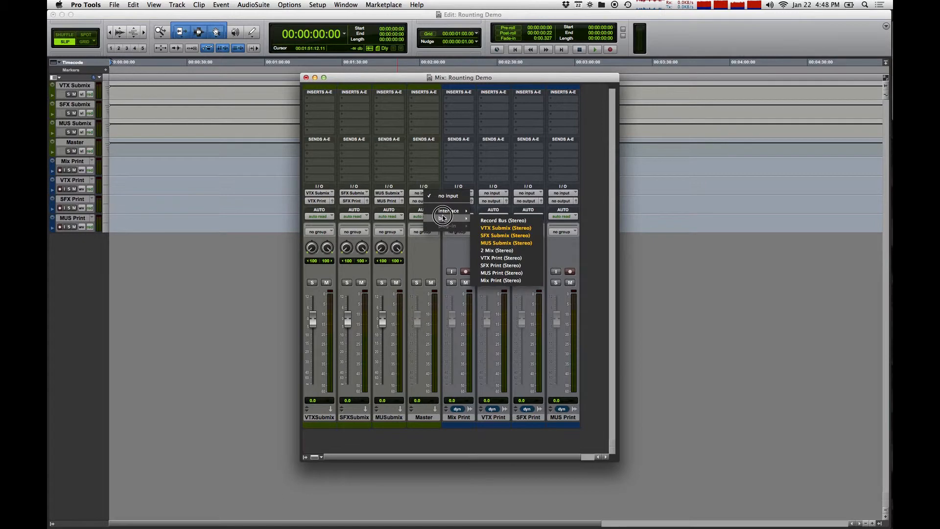
left_click(497, 250)
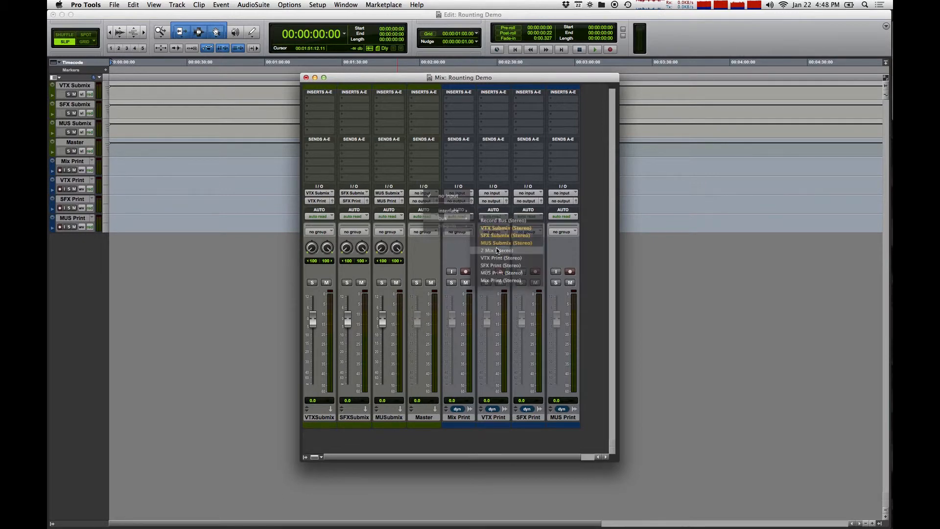
left_click(424, 201)
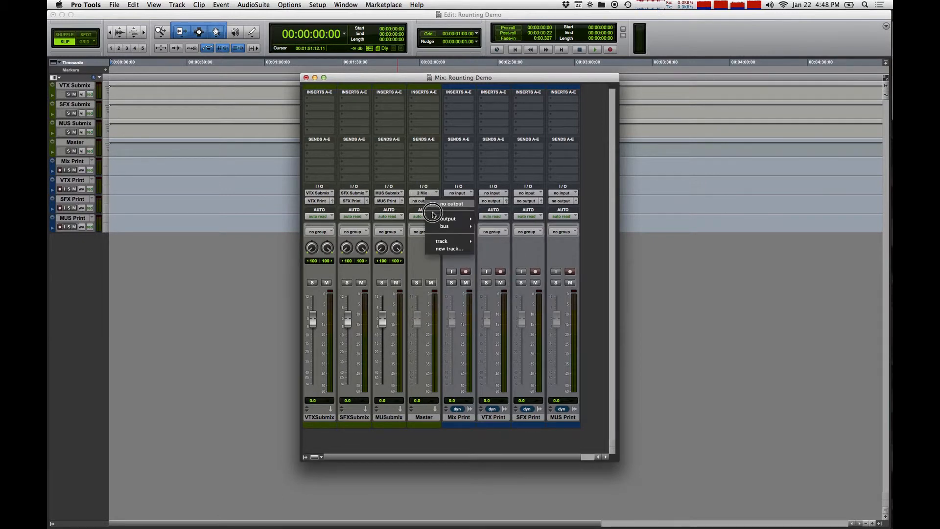
left_click(436, 218)
left_click(492, 220)
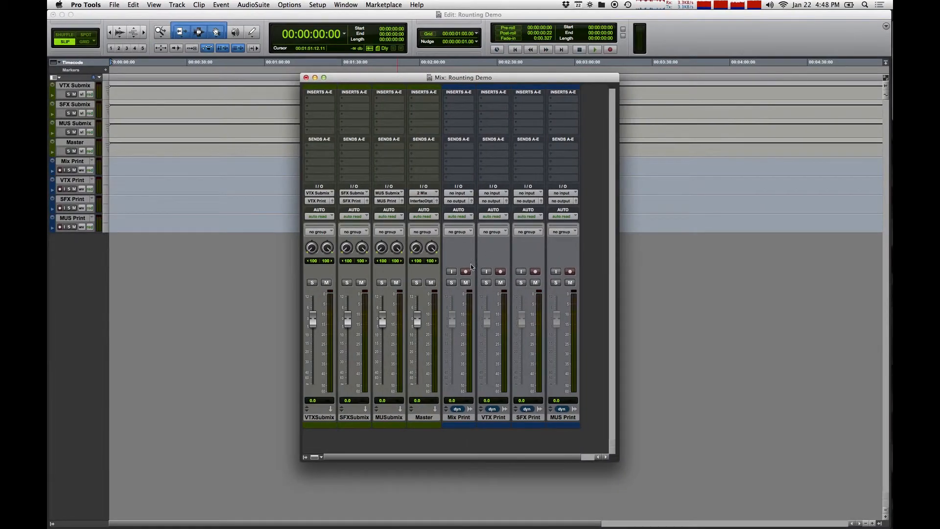
Set the Mix Print track's input to the Mix Print bus and the VTX Print track's input to the VTX Print bus.
left_click(458, 194)
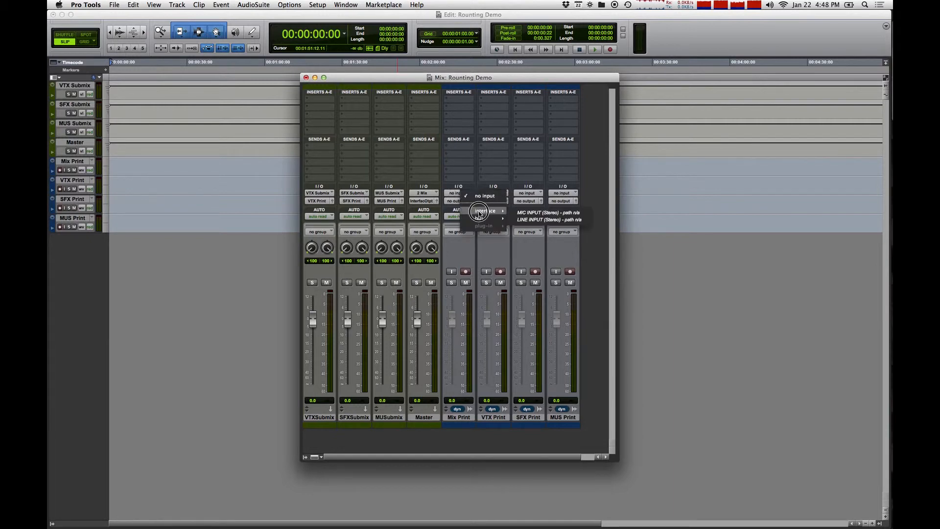
mouse_move(485, 218)
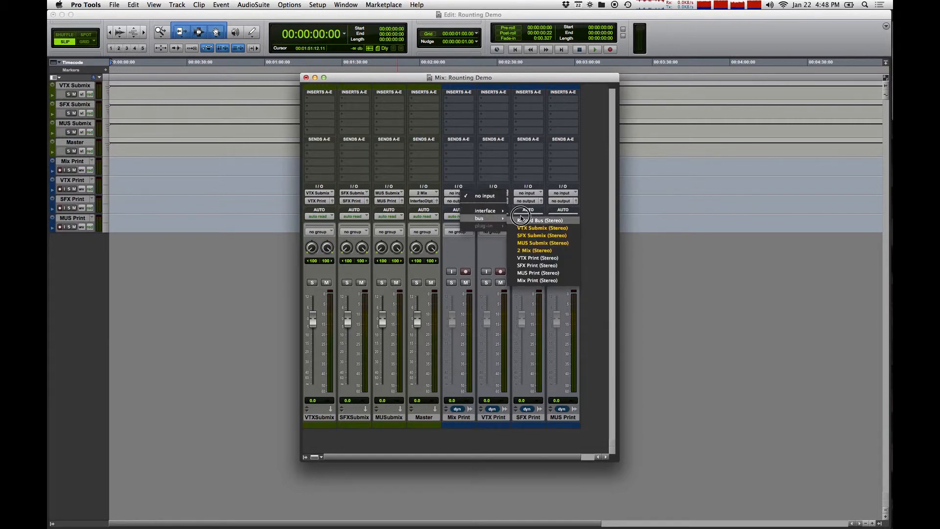
left_click(541, 279)
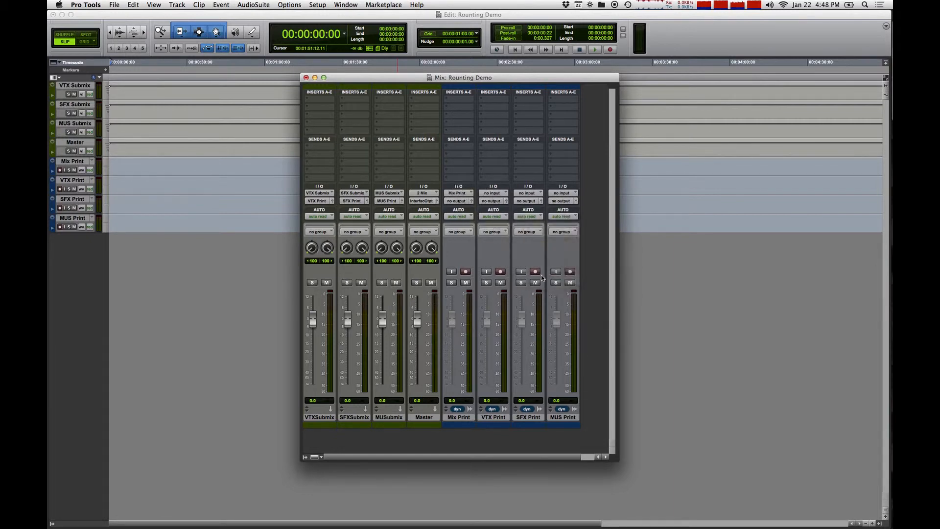
left_click(494, 194)
mouse_move(520, 218)
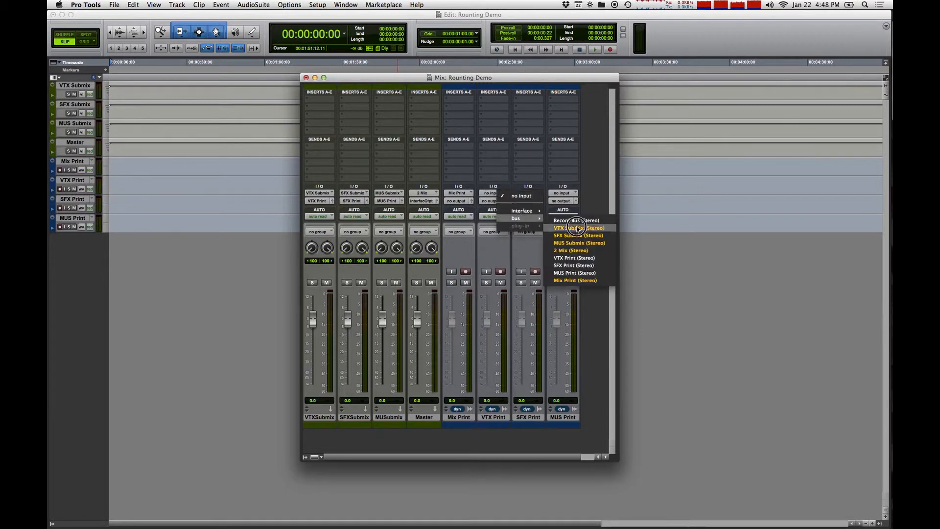
left_click(587, 258)
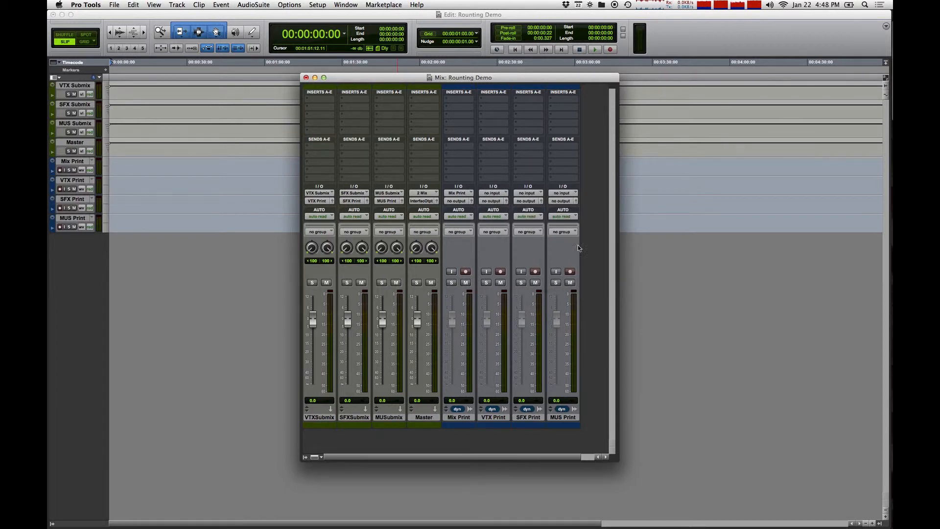
Set the SFX Print track's input to the SFX Print bus and the MUS Print track's input to the MUS Print bus.
left_click(522, 195)
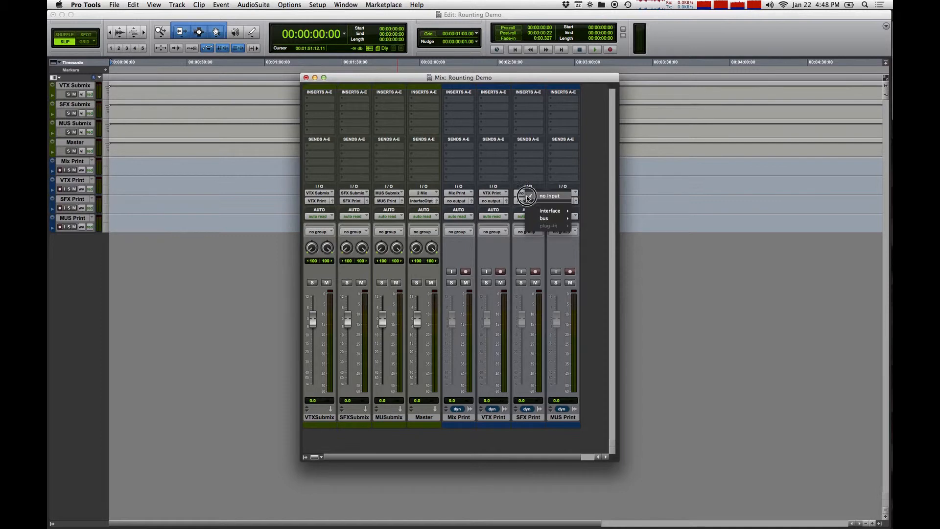
mouse_move(545, 218)
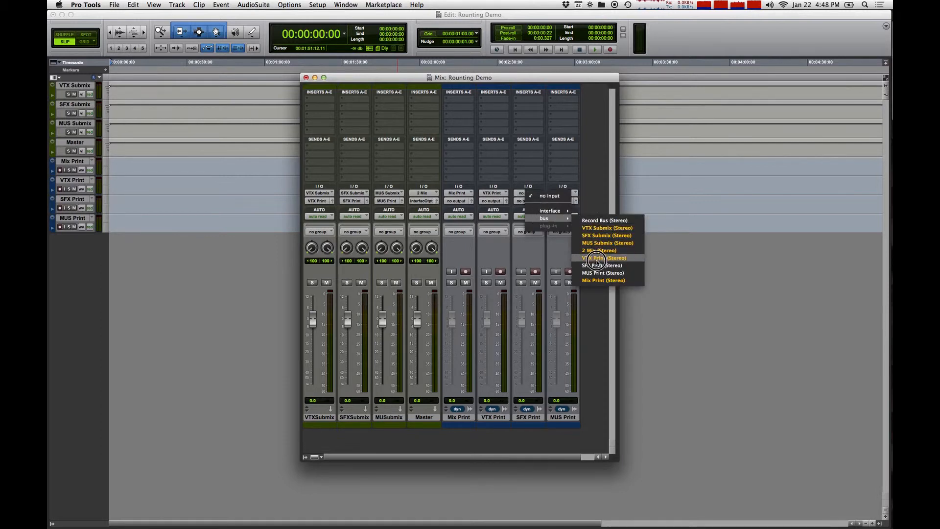
left_click(596, 265)
left_click(561, 195)
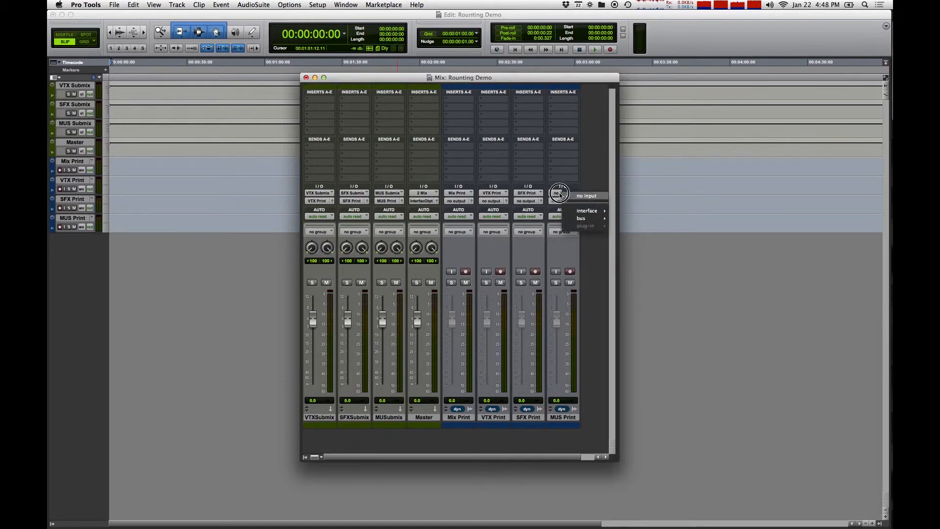
mouse_move(590, 218)
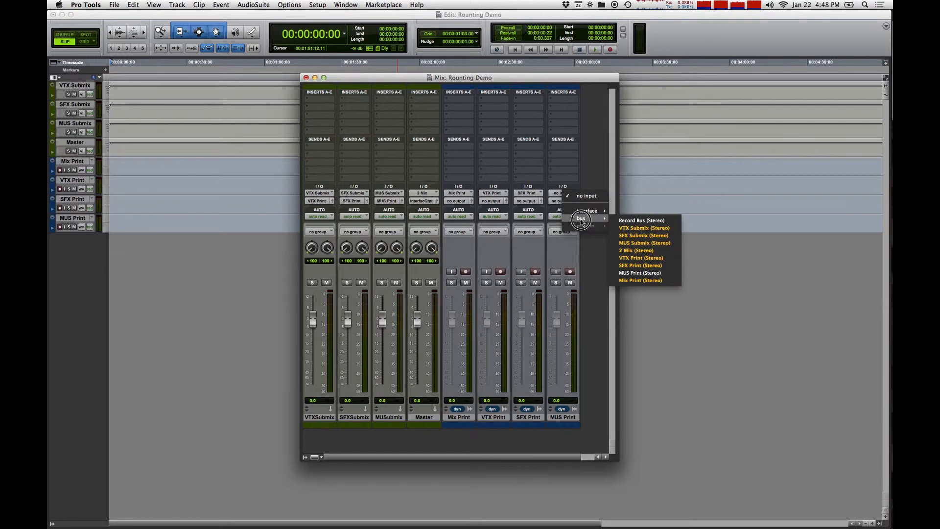
left_click(648, 272)
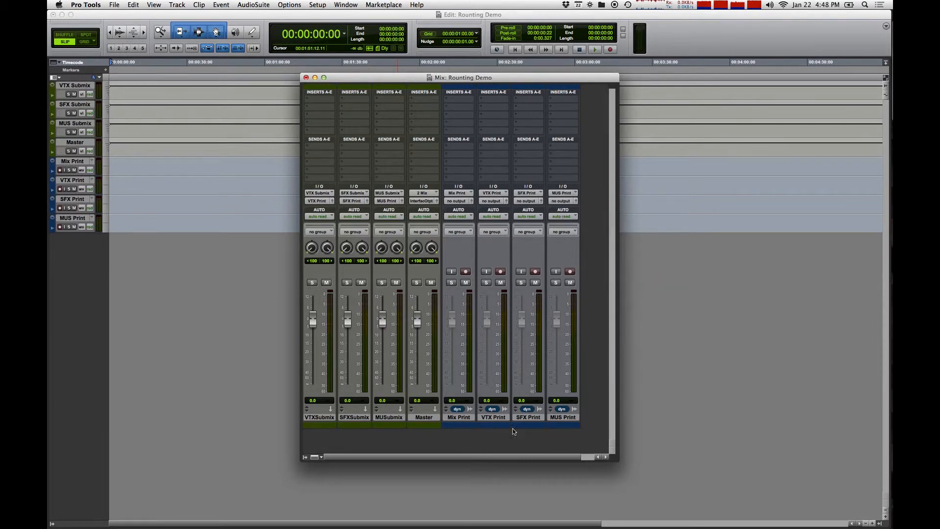
Route the outputs of the Mix Print, VTX Print, SFX Print and MUS Print tracks to the stereo Interface Output.
left_click(457, 202)
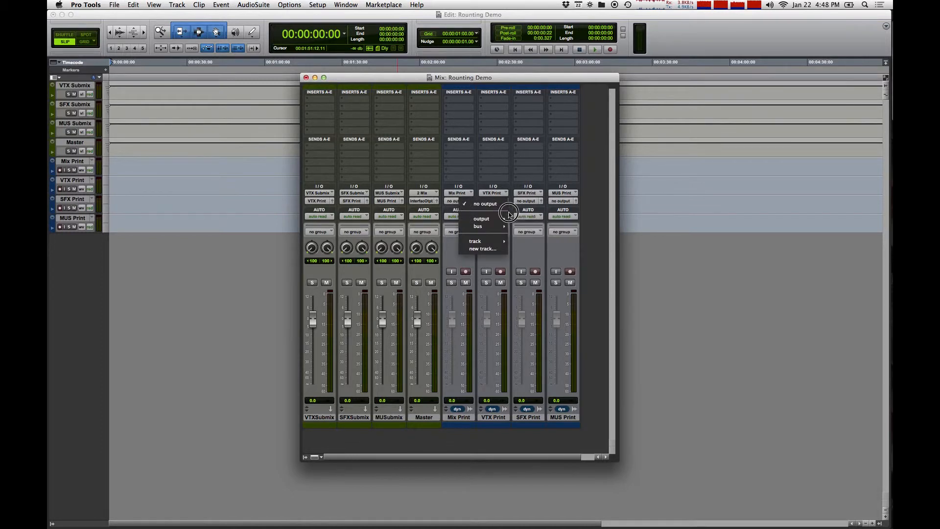
left_click(533, 219)
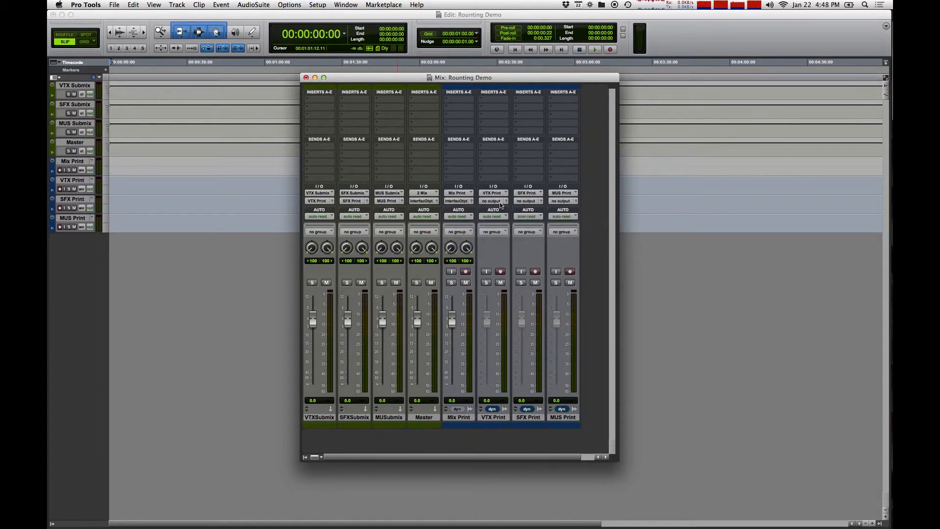
left_click(497, 201)
left_click_drag(498, 202, 567, 218)
left_click(526, 201)
mouse_move(562, 219)
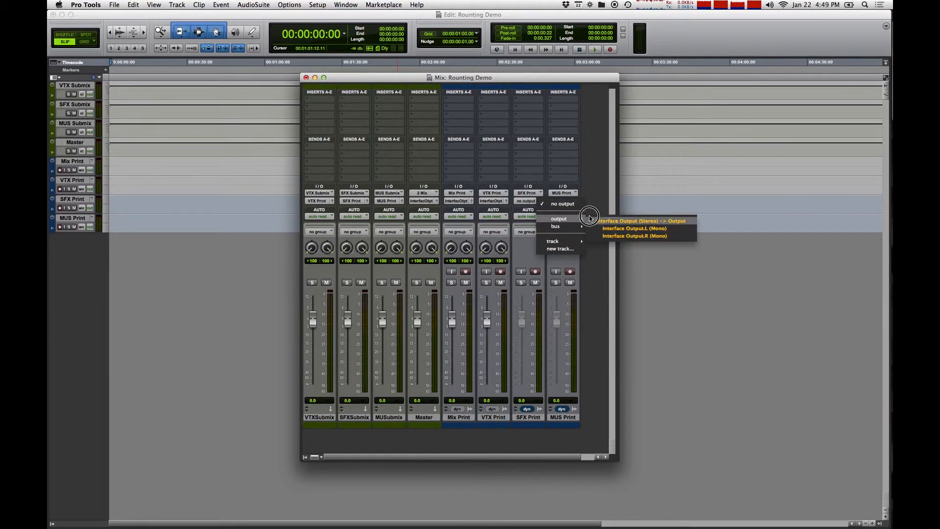
left_click(604, 220)
left_click(562, 201)
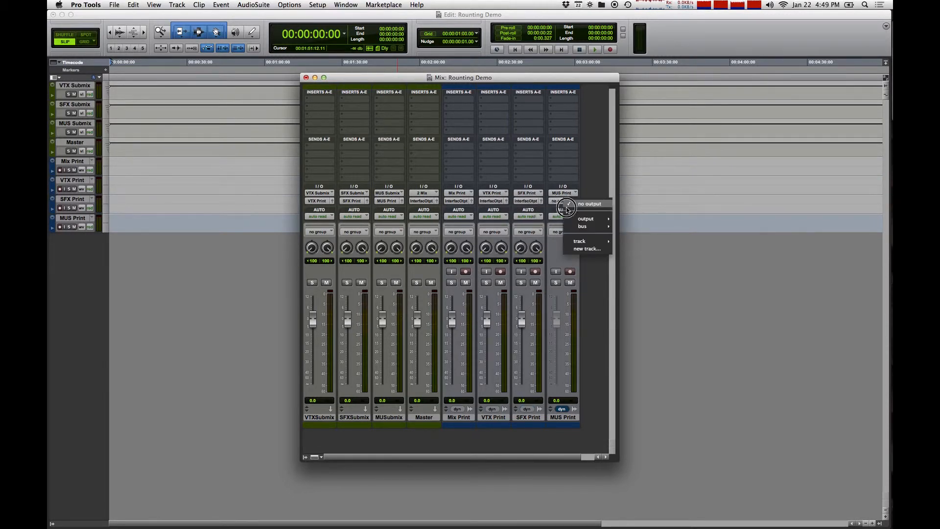
mouse_move(600, 219)
left_click(631, 220)
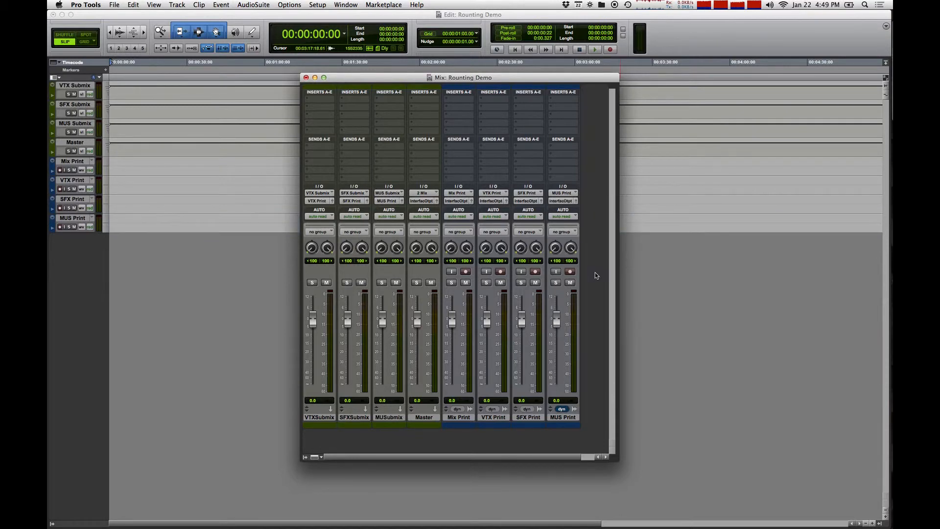
Mute the MUS Print, SFX Print and VTX Print tracks.
left_click(570, 283)
left_click(535, 283)
left_click(500, 283)
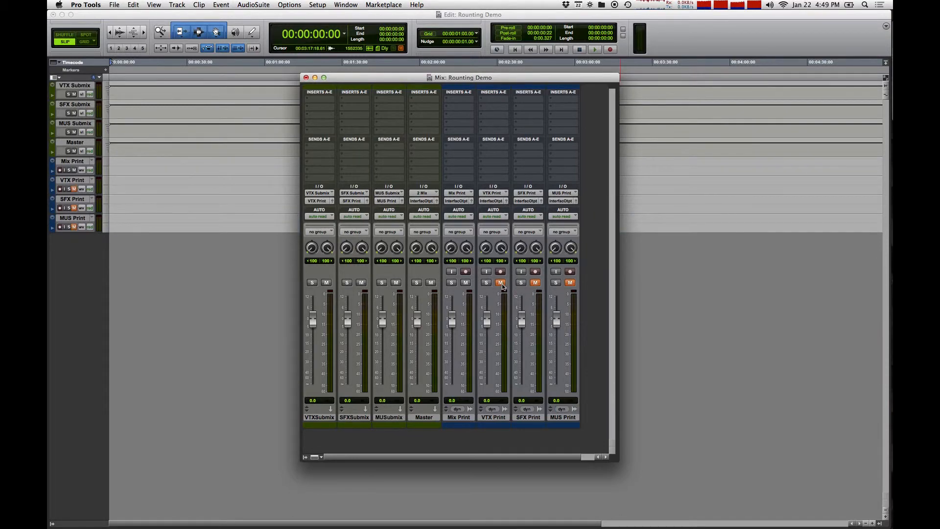
Mute the Mix Print track and select the Master track.
left_click(466, 283)
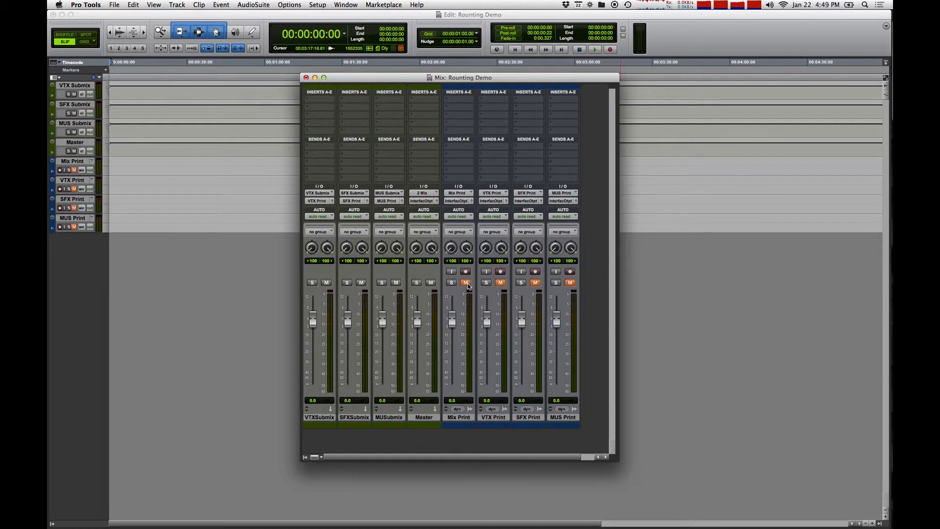
left_click(424, 417)
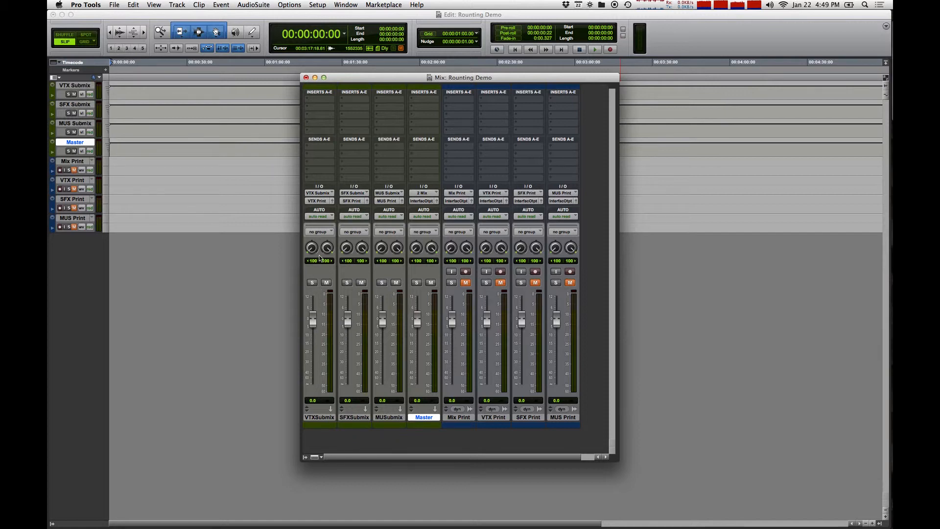
Add the stereo 2 Mix bus as a second output on the VTX Submix, SFX Submix and MUS Submix tracks, keeping their print bus outputs.
left_click(319, 201)
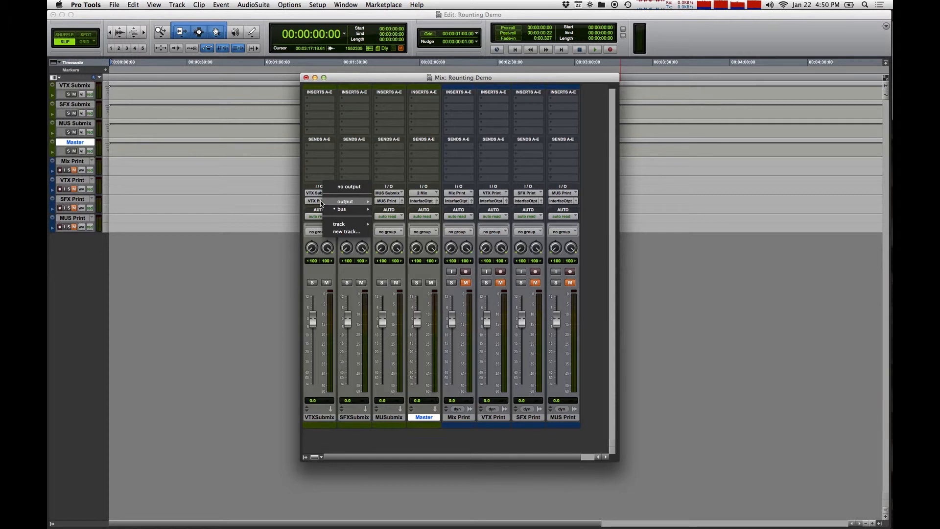
mouse_move(334, 211)
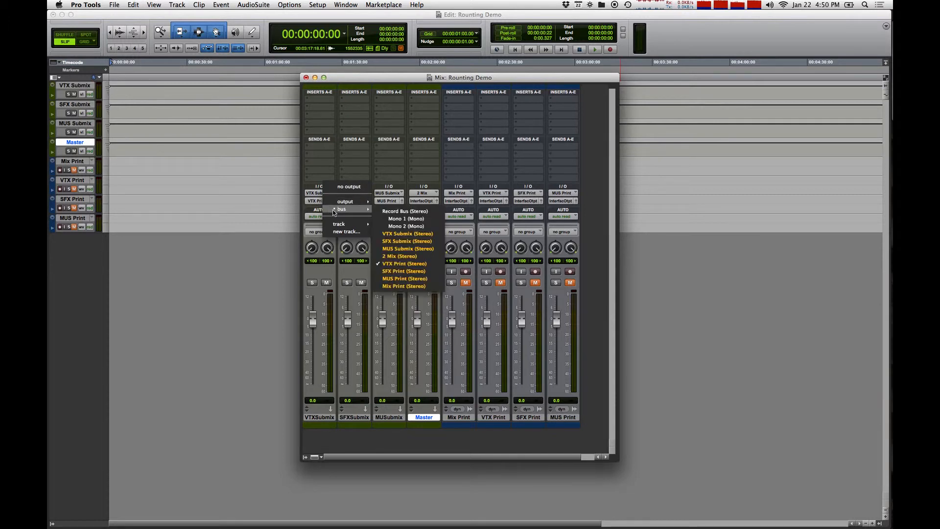
left_click(401, 255, "ctrl")
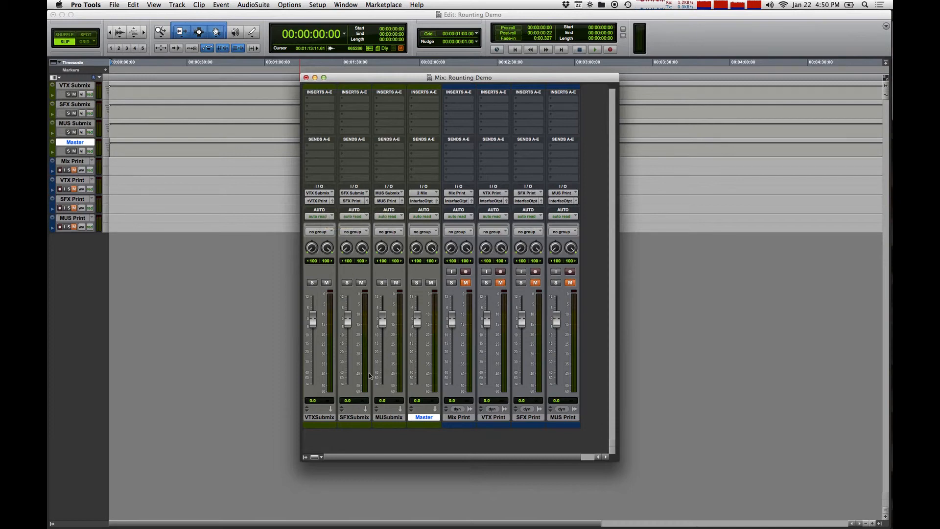
left_click(356, 201)
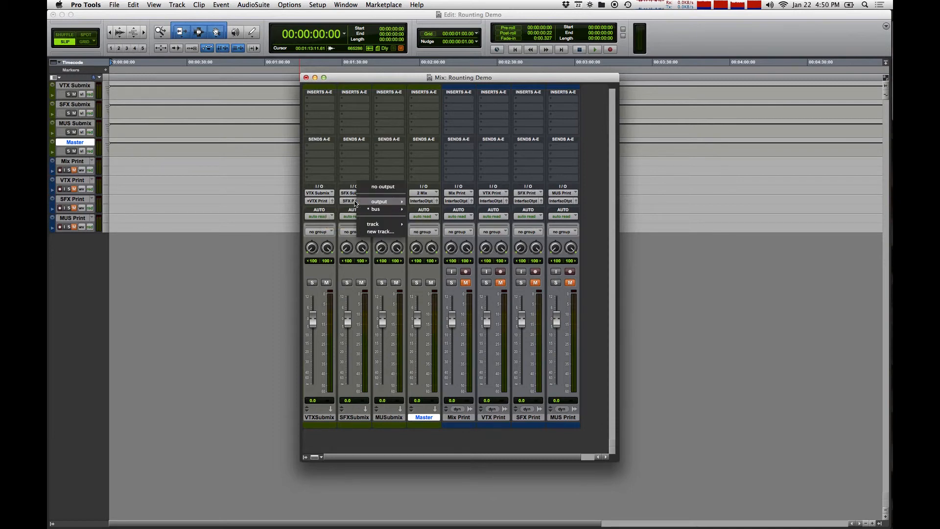
mouse_move(379, 209)
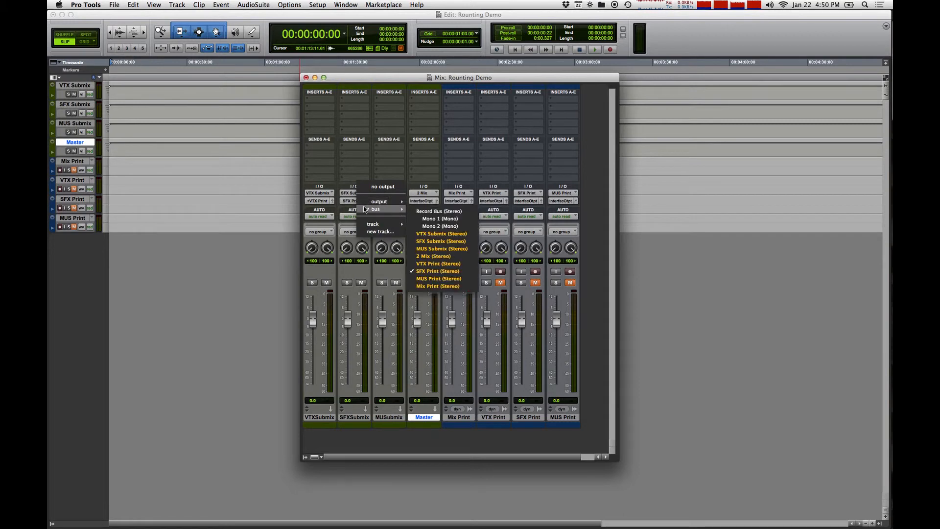
left_click(435, 254, "ctrl")
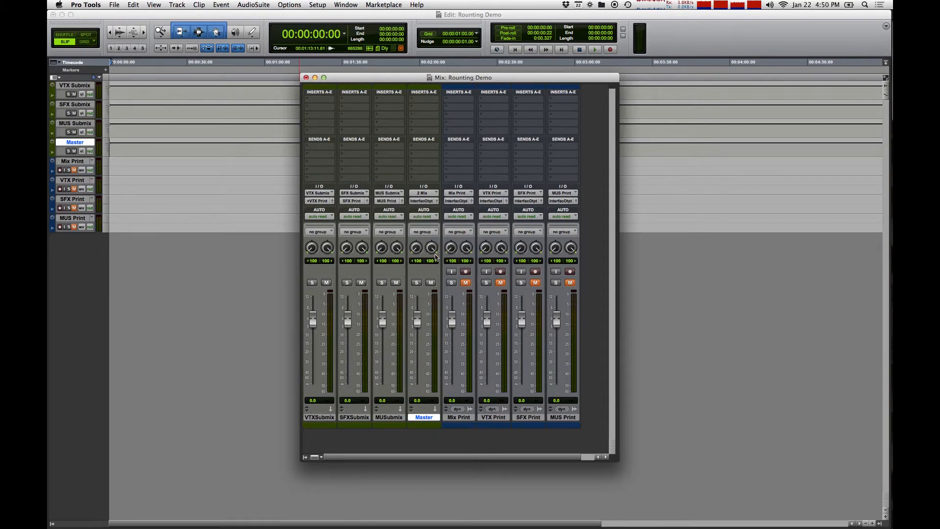
left_click(391, 202)
mouse_move(406, 208)
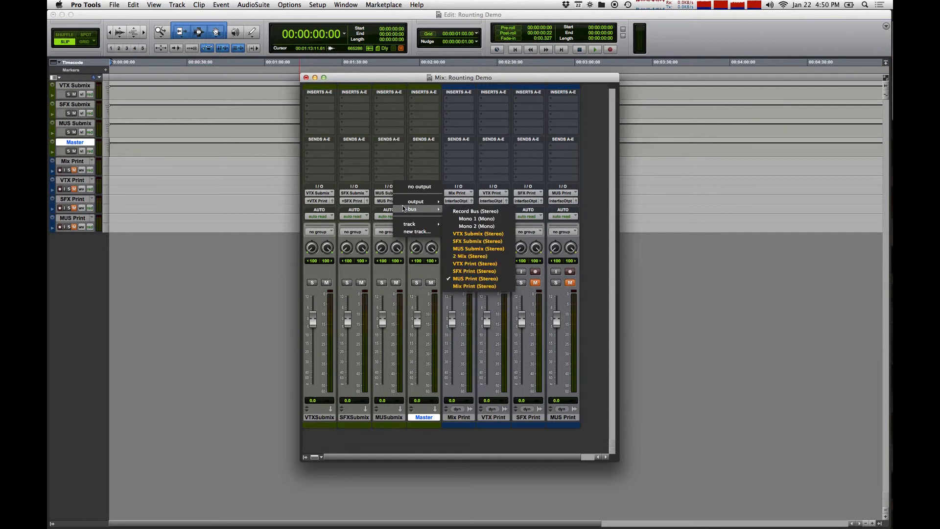
left_click(473, 255, "ctrl")
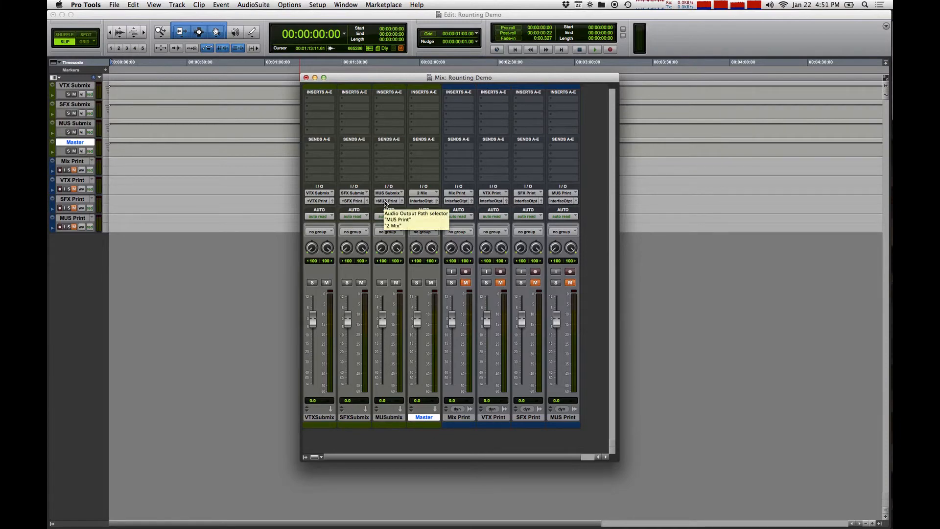
Check the signal flow diagram and add the stereo Mix Print bus as a second output of the Master track alongside the Interface Output.
key("ctrl+Right")
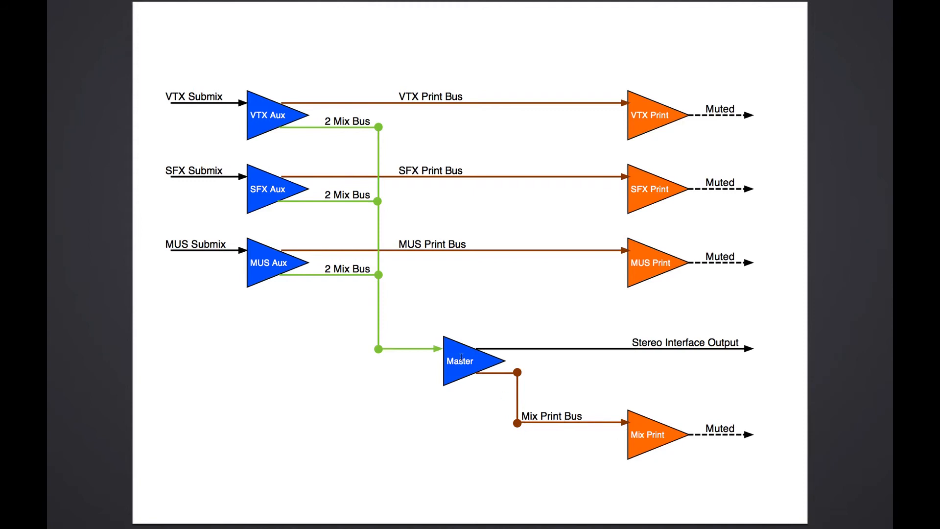
key("ctrl+Left")
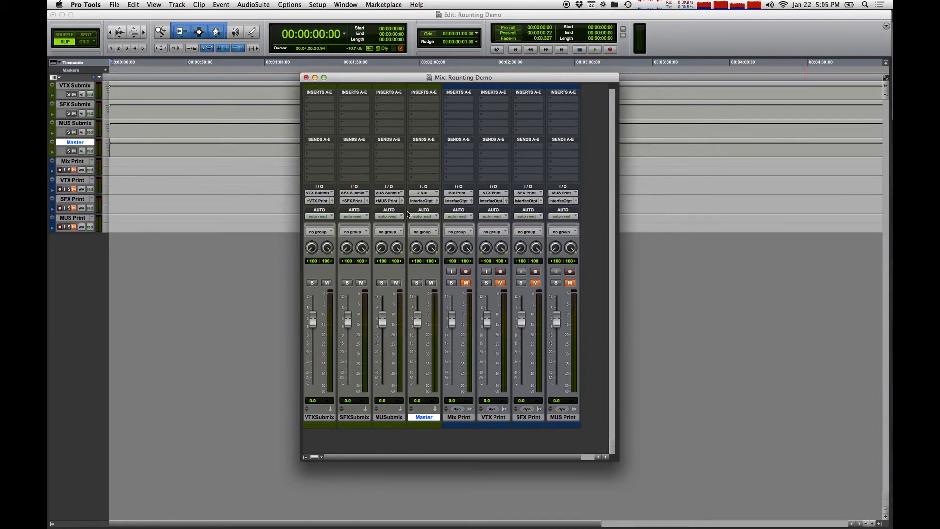
left_click(420, 201)
left_click(449, 204)
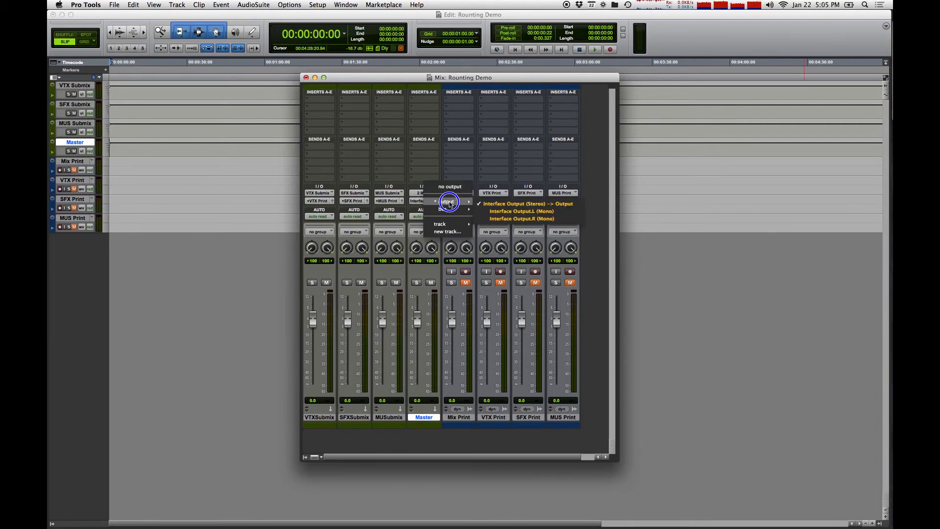
mouse_move(445, 209)
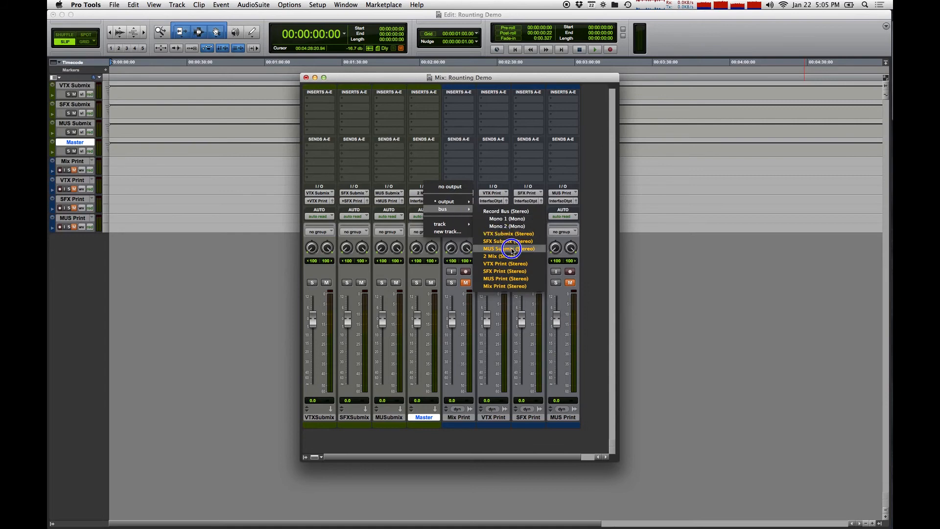
left_click(518, 287)
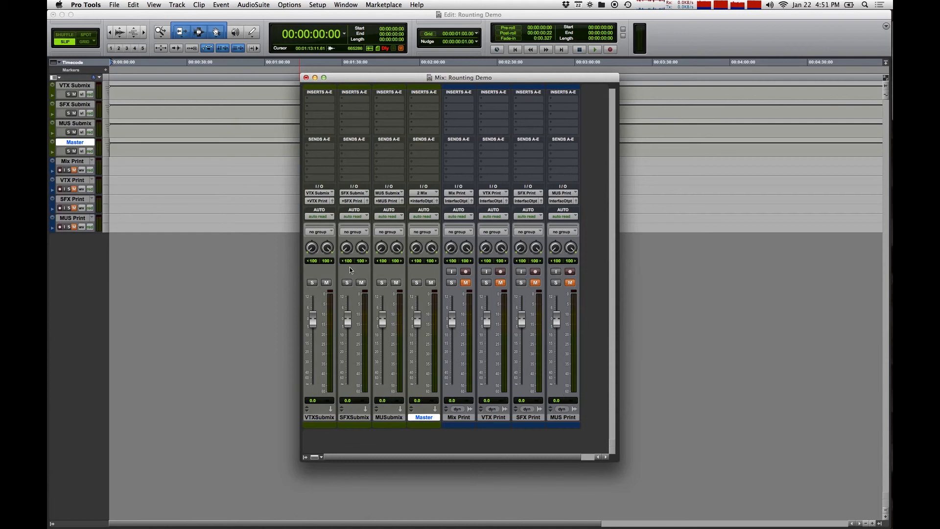
Record-arm the Mix Print, VTX Print, SFX Print and MUS Print tracks.
left_click(466, 271)
left_click(500, 271)
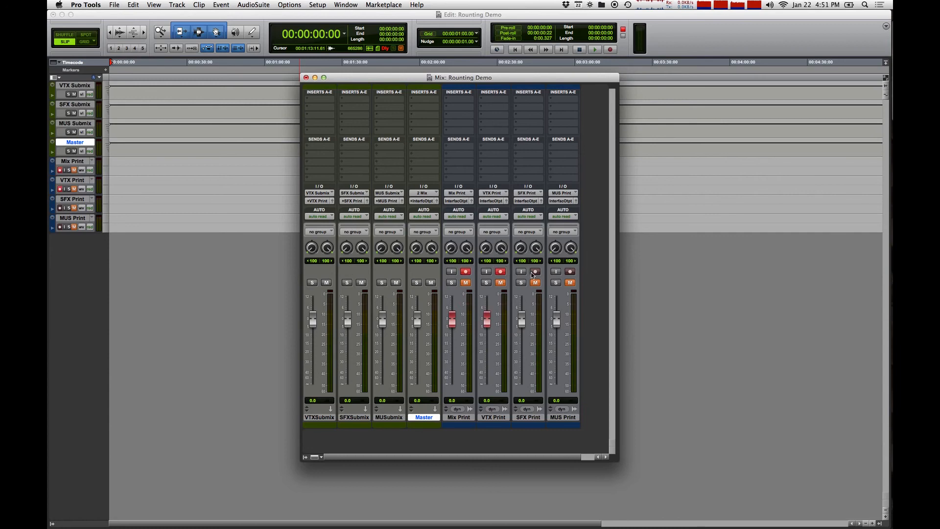
left_click(535, 272)
left_click(569, 271)
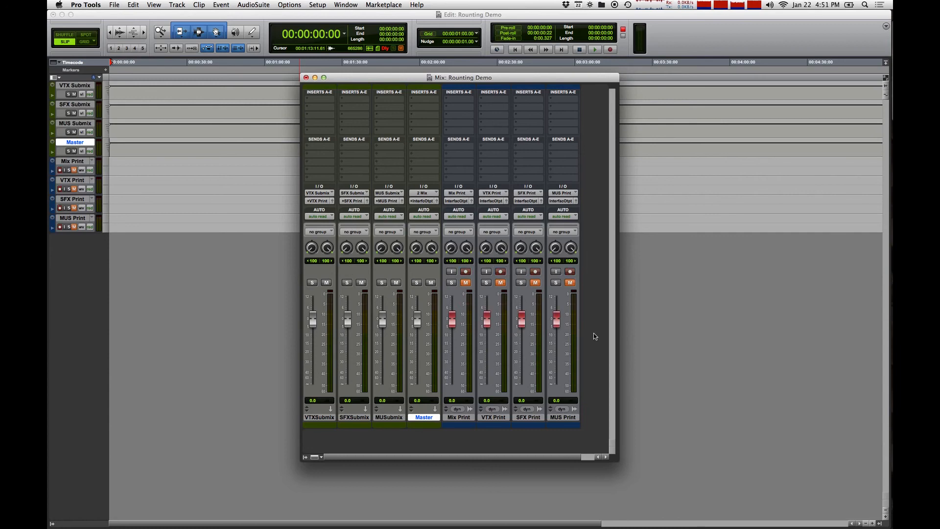